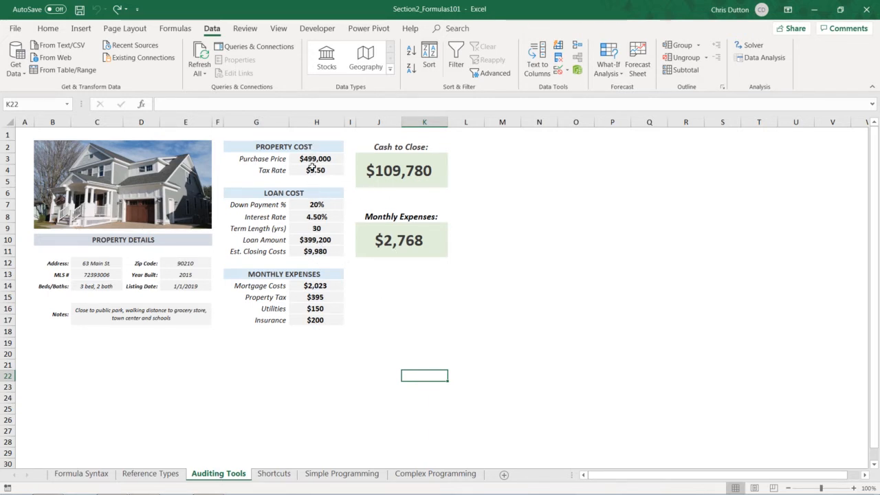
# - Try loan term lengths of 17, 2 and 357.25 years in the Loan Cost section
pyautogui.click(383, 164)
pyautogui.click(394, 231)
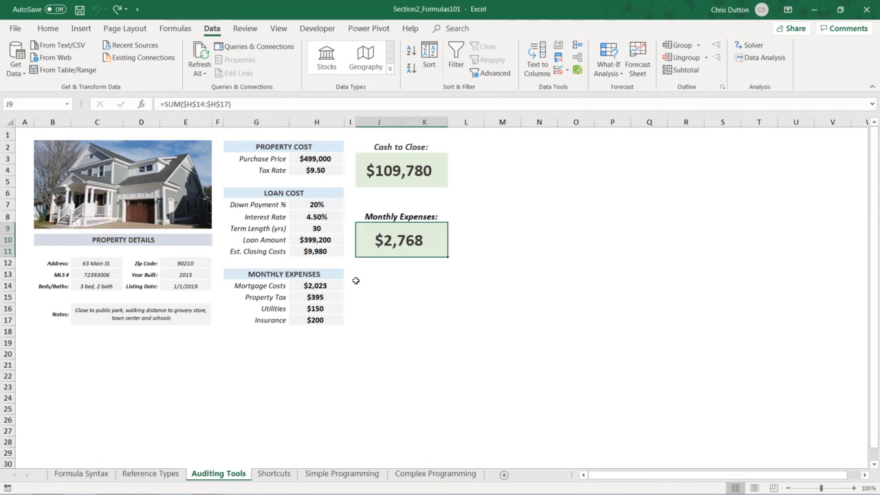
pyautogui.click(313, 229)
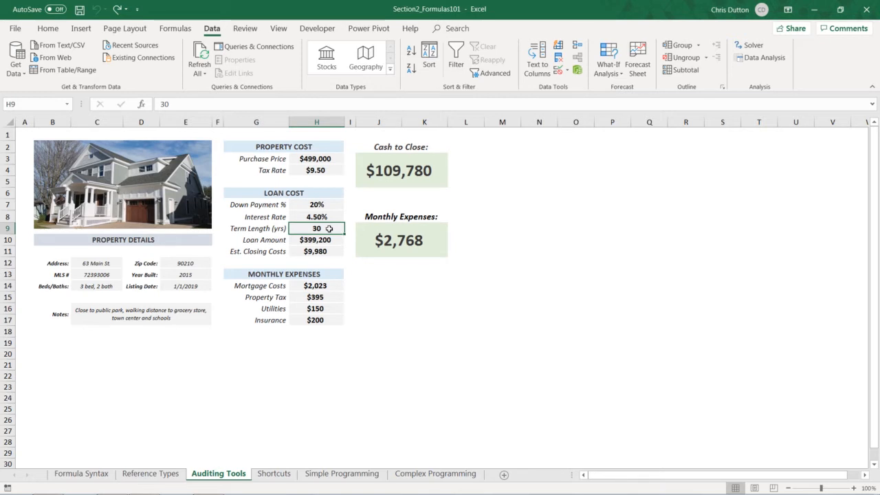
pyautogui.write('17')
pyautogui.press('Return')
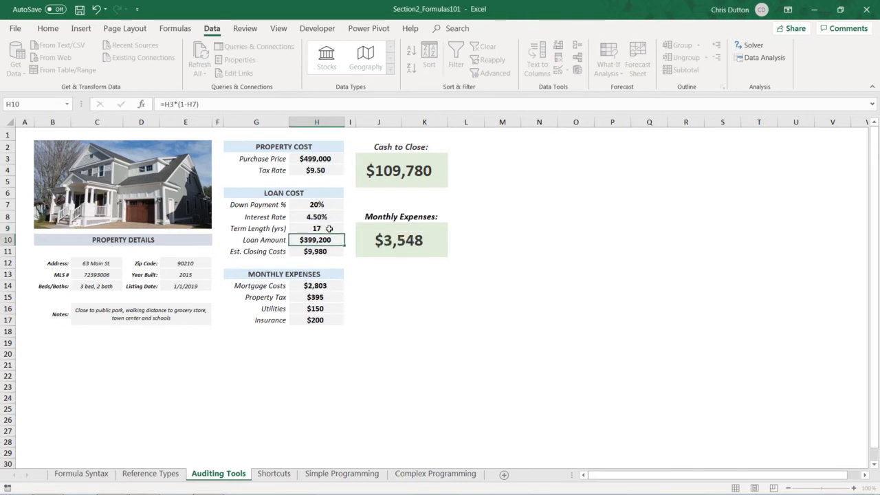
pyautogui.click(329, 228)
pyautogui.write('2')
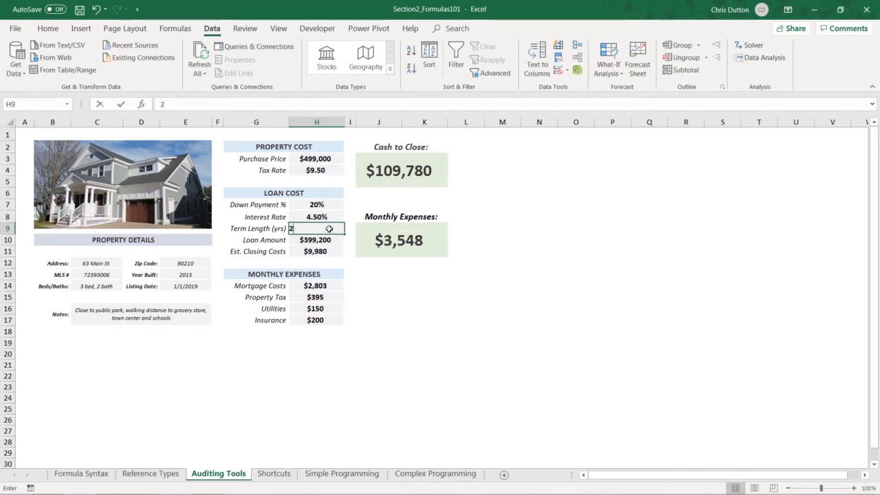
pyautogui.press('Return')
pyautogui.click(330, 229)
pyautogui.write('357.25')
pyautogui.press('Return')
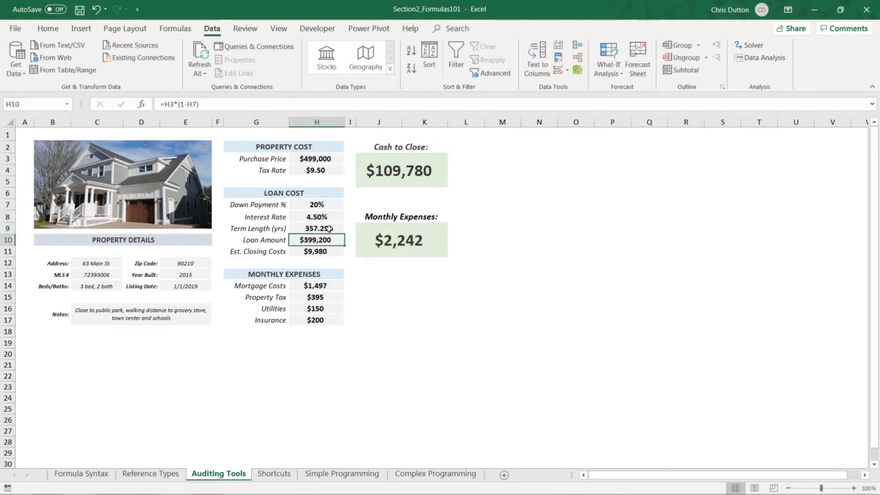
# - Set the loan's term length to 30 years
pyautogui.click(335, 228)
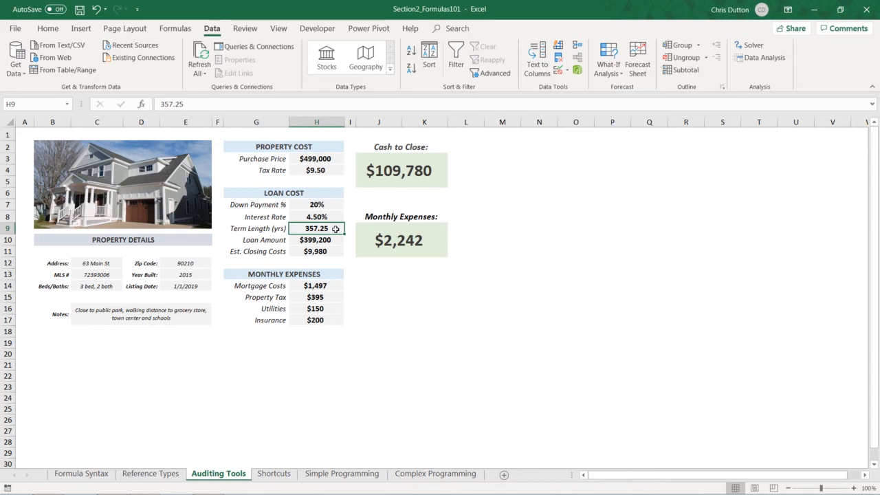
pyautogui.write('30')
pyautogui.press('Return')
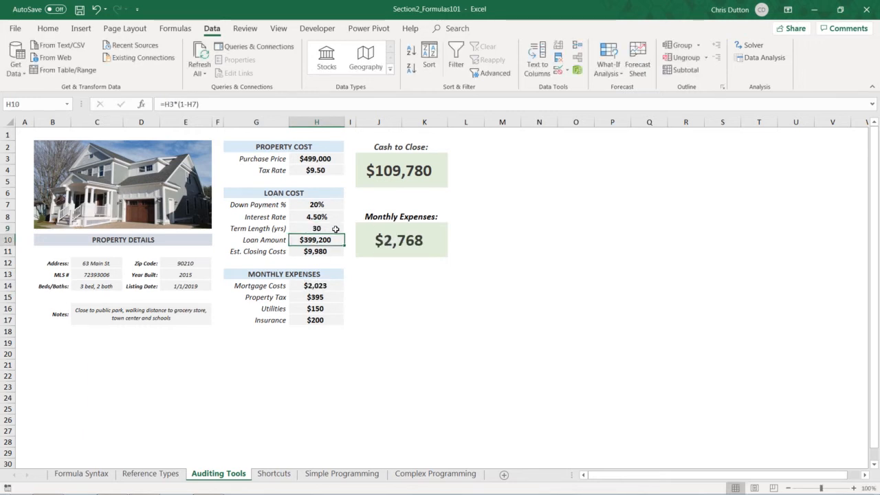
# - Add data validation to the Term Length cell, allowing only a list of 10, 15 and 30
pyautogui.click(336, 229)
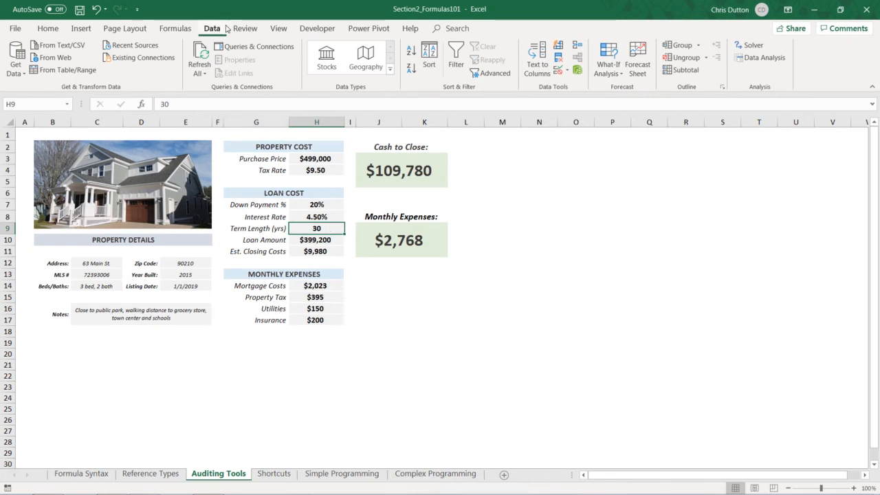
pyautogui.click(561, 72)
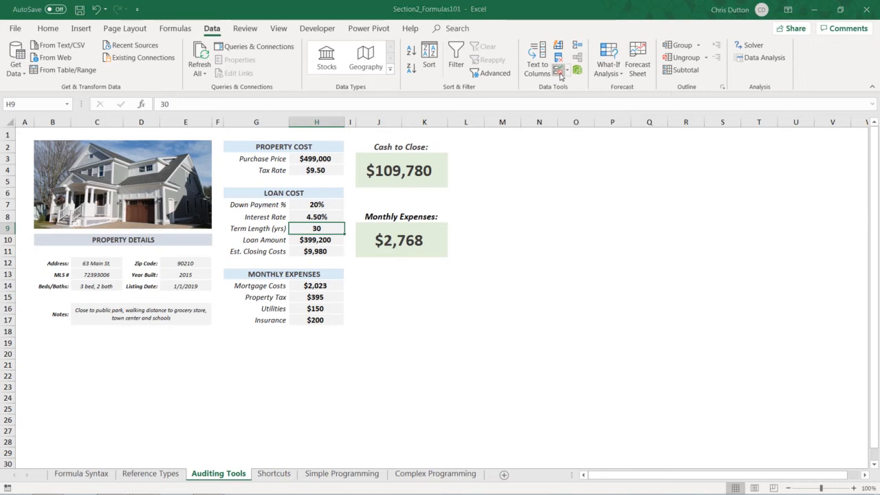
pyautogui.moveTo(596, 168); pyautogui.dragTo(550, 169)
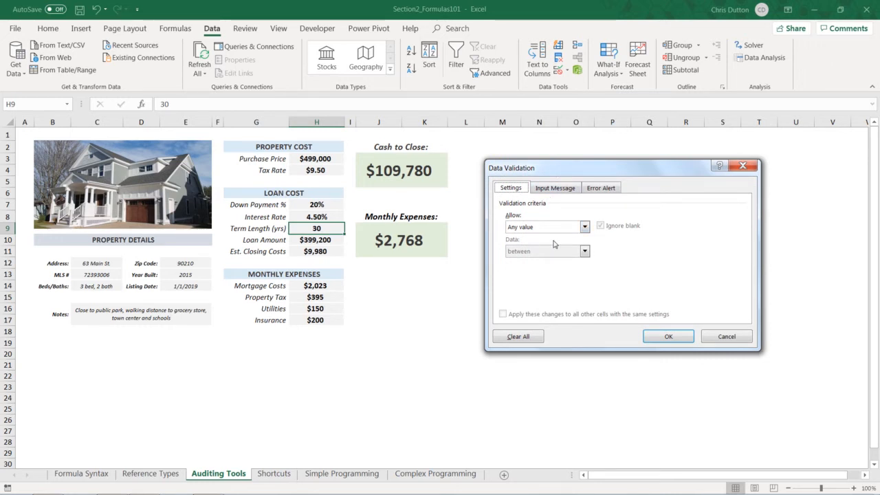
pyautogui.click(585, 228)
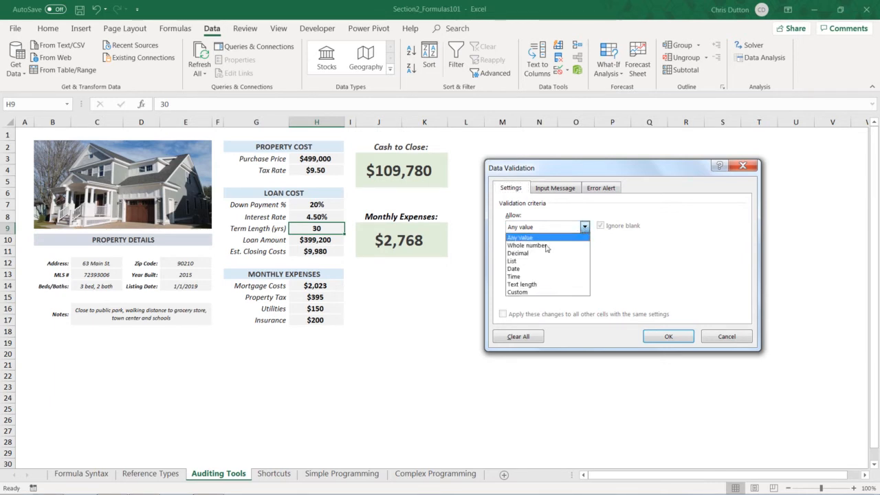
pyautogui.click(518, 261)
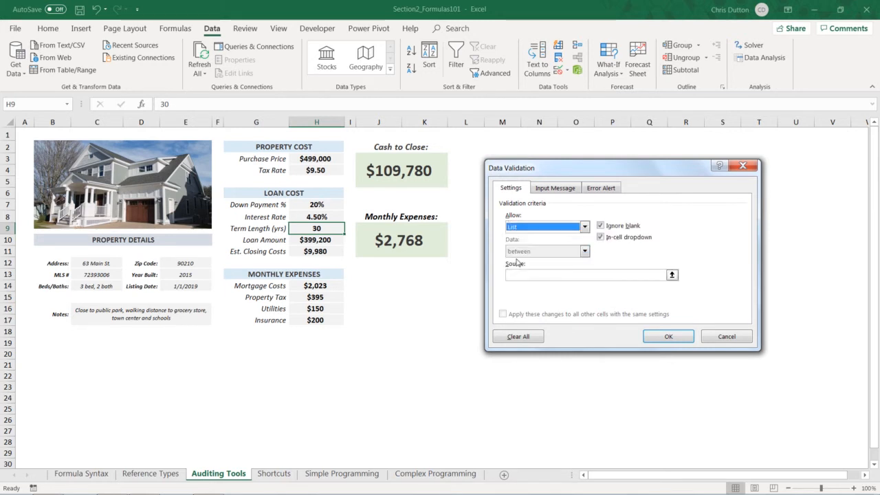
pyautogui.click(523, 273)
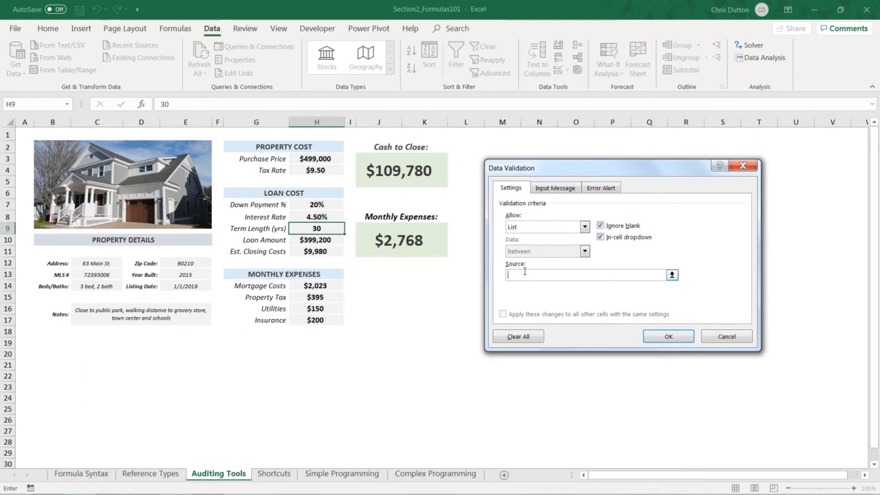
pyautogui.write('10,15,30')
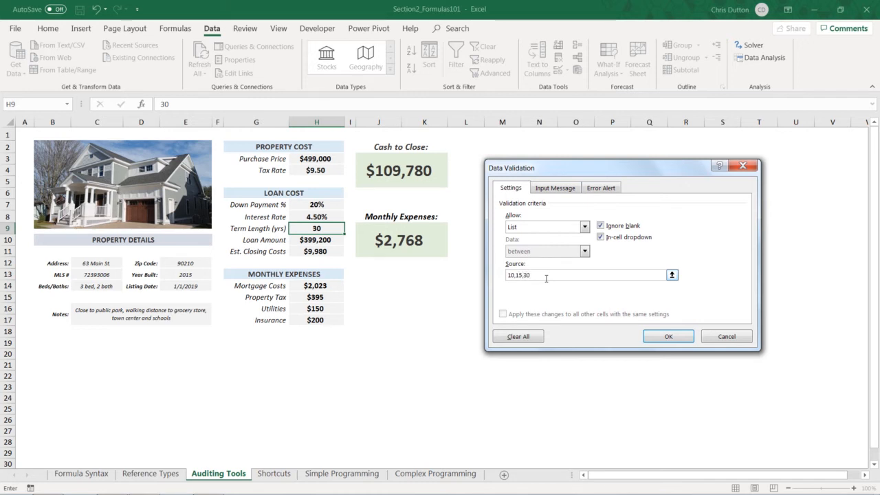
pyautogui.click(668, 336)
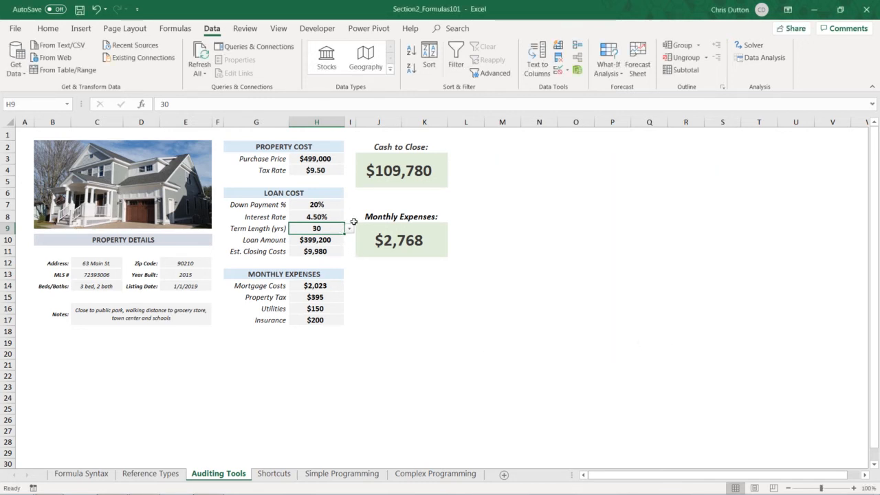
# - Test the Term Length dropdown by choosing 10, 15 and 30 years in turn
pyautogui.click(350, 230)
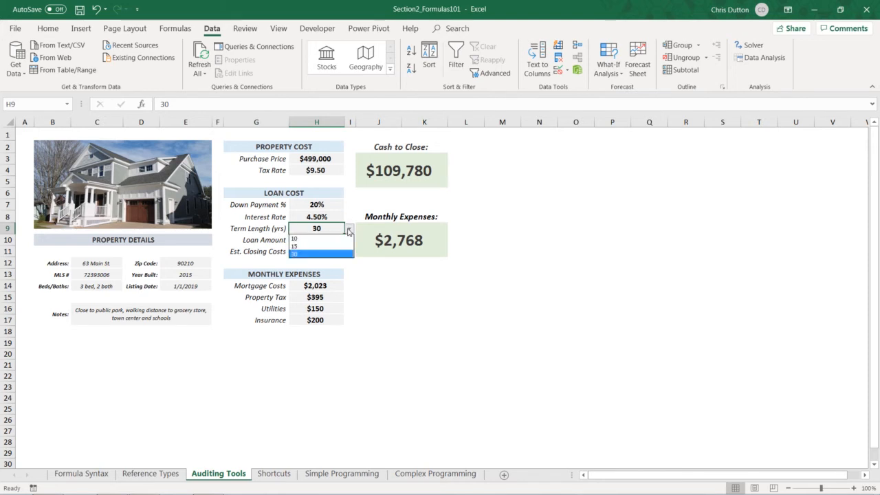
pyautogui.click(323, 239)
pyautogui.click(349, 229)
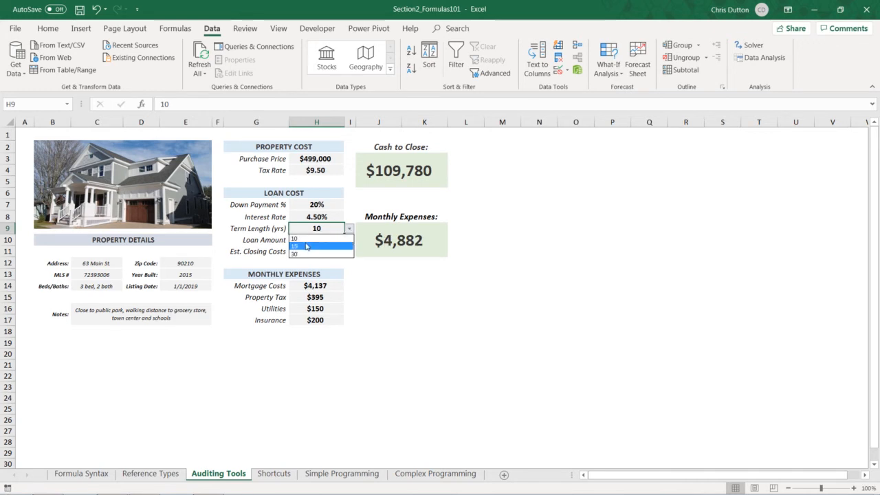
pyautogui.click(313, 245)
pyautogui.click(349, 229)
pyautogui.click(300, 253)
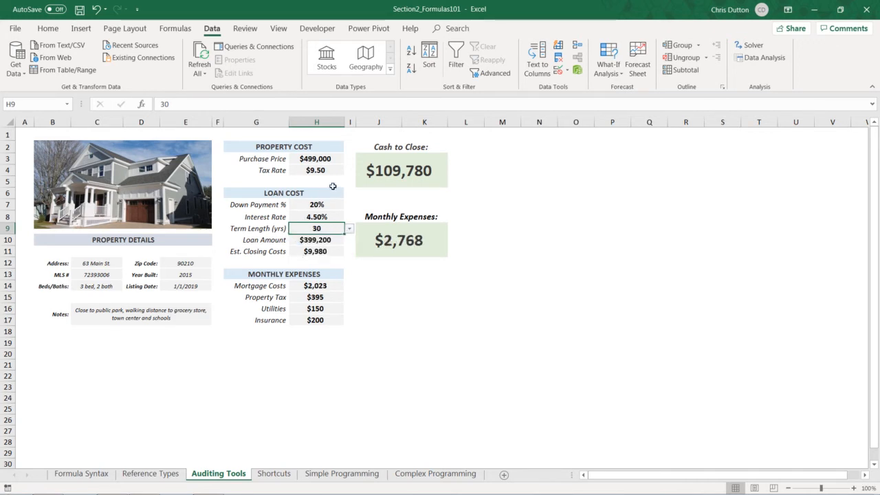
# - Enter the allowed term lengths 10, 15 and 30 in cells N2 to N4
pyautogui.click(530, 145)
pyautogui.write('10')
pyautogui.press('Return')
pyautogui.write('15')
pyautogui.press('Return')
pyautogui.write('30')
pyautogui.press('Return')
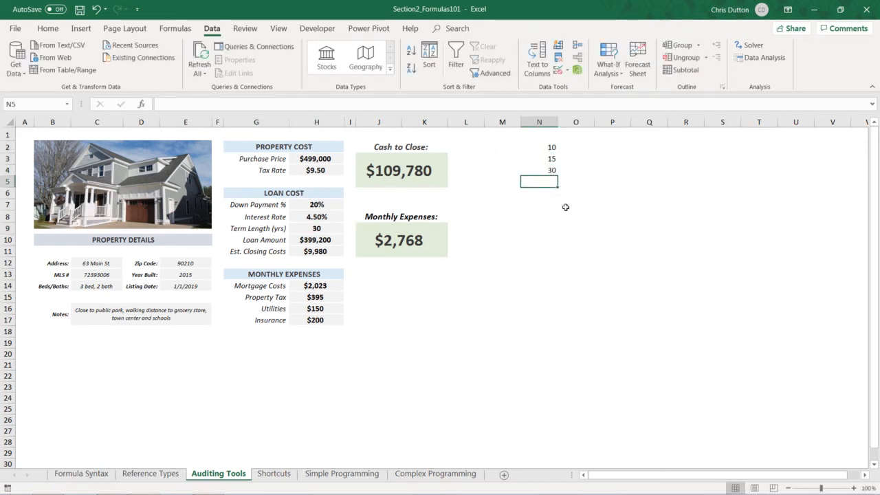
# - Replace the Term Length validation list's typed source with the cell range =$N$2:$N$4
pyautogui.click(302, 231)
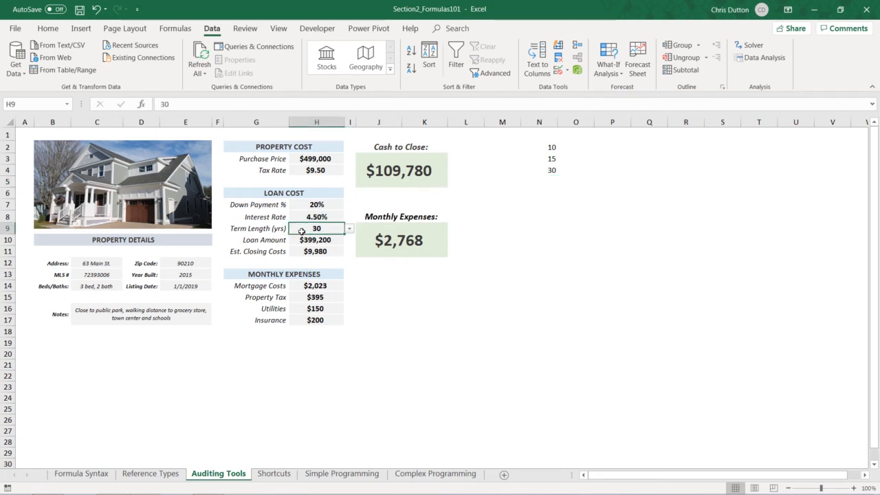
pyautogui.click(558, 71)
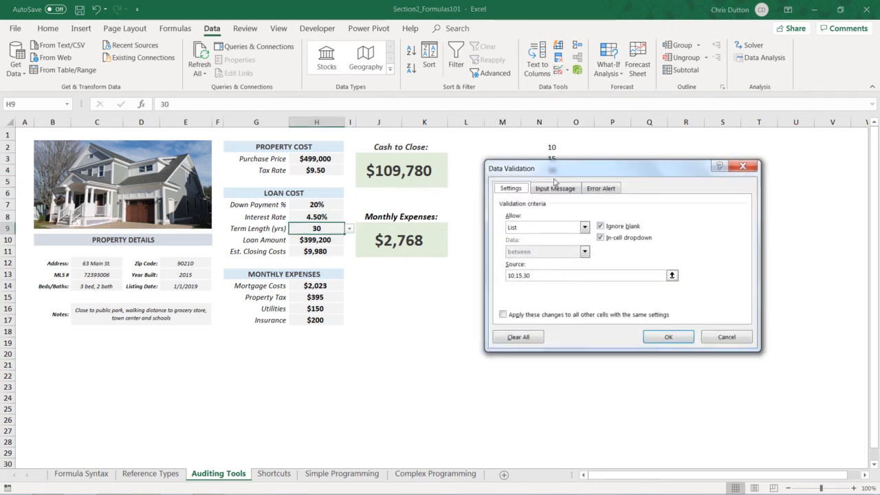
pyautogui.moveTo(596, 279); pyautogui.dragTo(470, 275)
pyautogui.press('BackSpace')
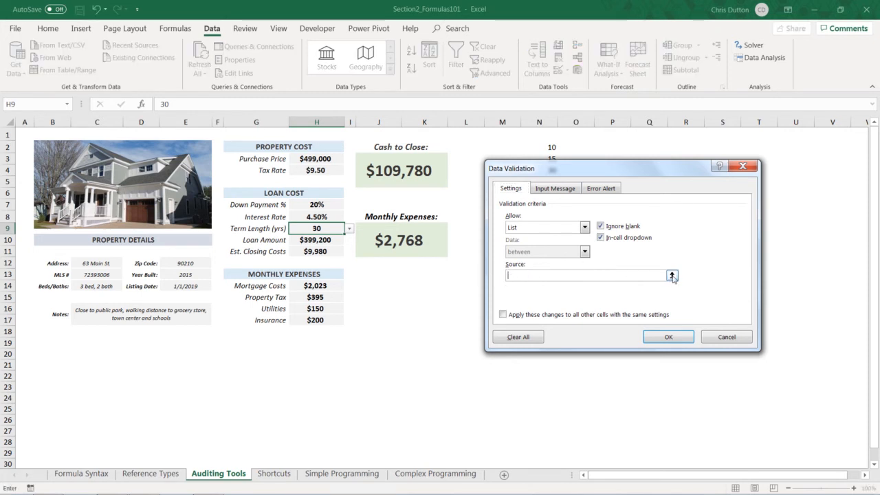
pyautogui.click(672, 277)
pyautogui.moveTo(660, 172); pyautogui.dragTo(655, 274)
pyautogui.moveTo(542, 146); pyautogui.dragTo(538, 170)
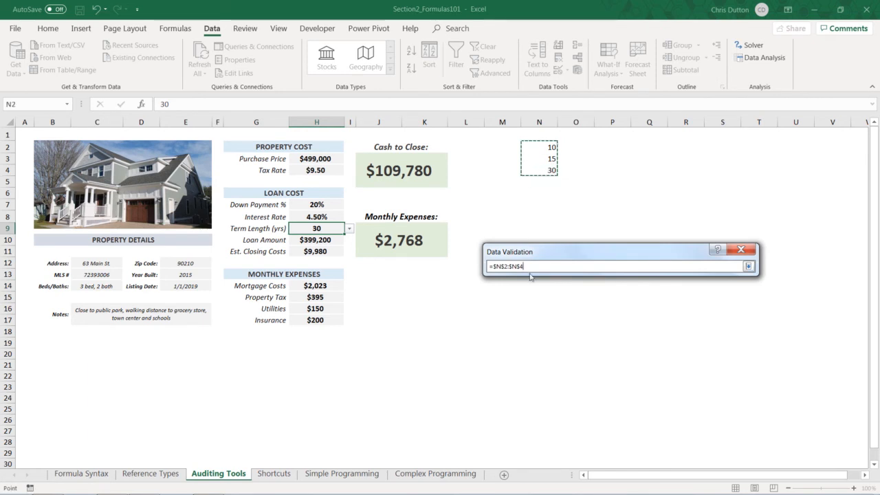
pyautogui.click(748, 266)
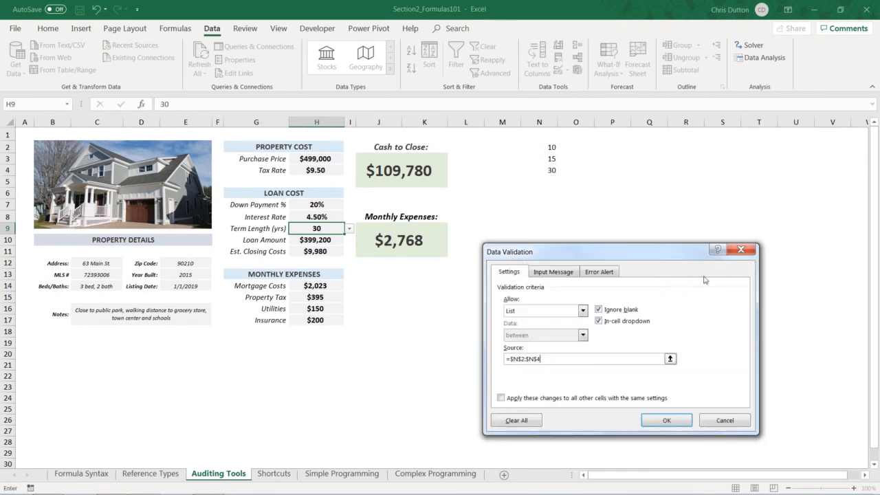
pyautogui.click(664, 420)
# - Choose a 15-year term length from the cell's dropdown list
pyautogui.click(350, 229)
pyautogui.click(348, 236)
pyautogui.click(350, 229)
pyautogui.click(321, 245)
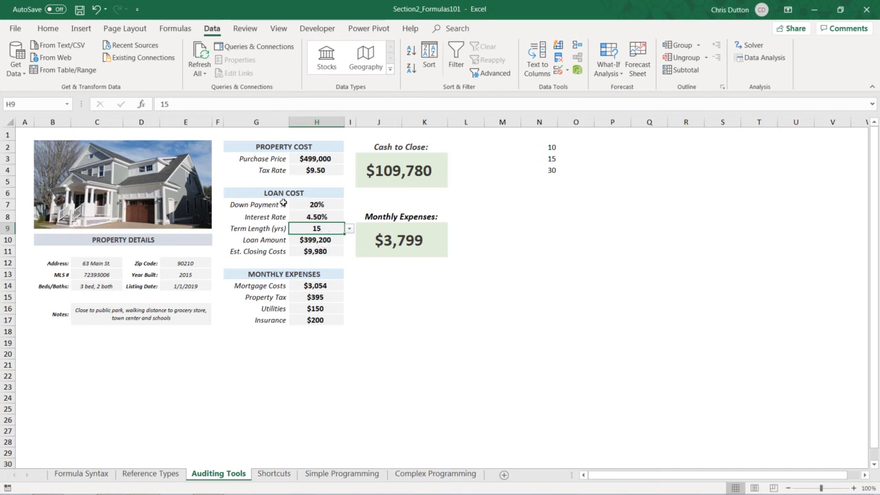
# - Restrict the Down Payment % cell with data validation to a decimal between 0 and 1
pyautogui.click(320, 205)
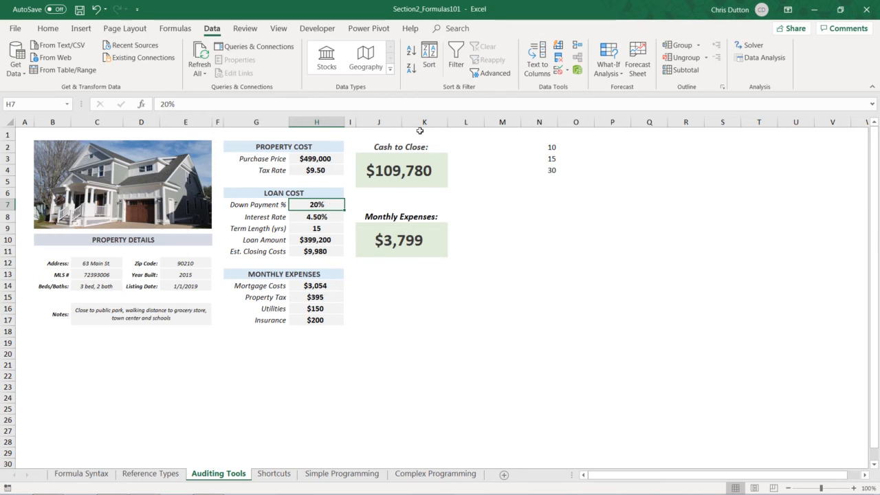
pyautogui.click(559, 73)
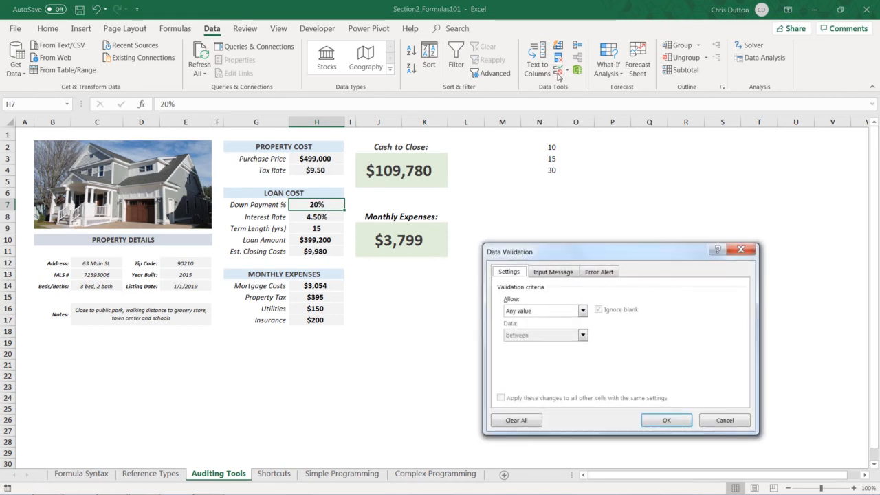
pyautogui.click(581, 311)
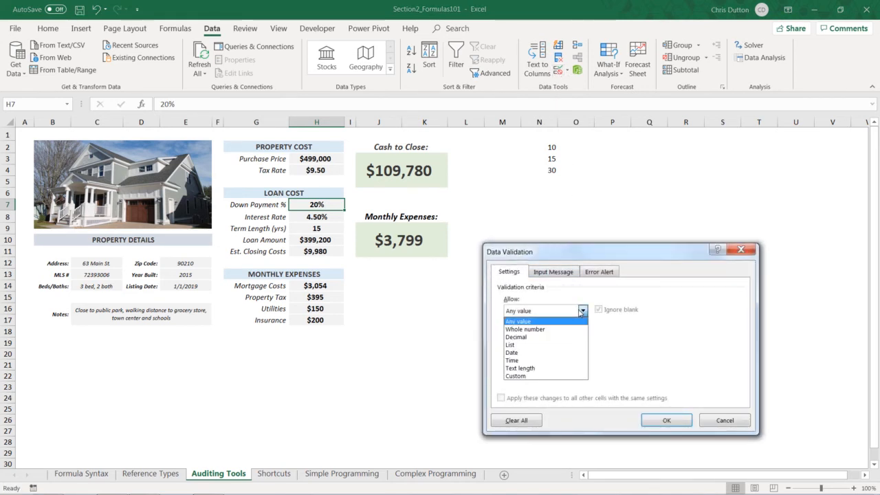
pyautogui.click(518, 339)
pyautogui.moveTo(535, 261); pyautogui.dragTo(518, 164)
pyautogui.click(509, 262)
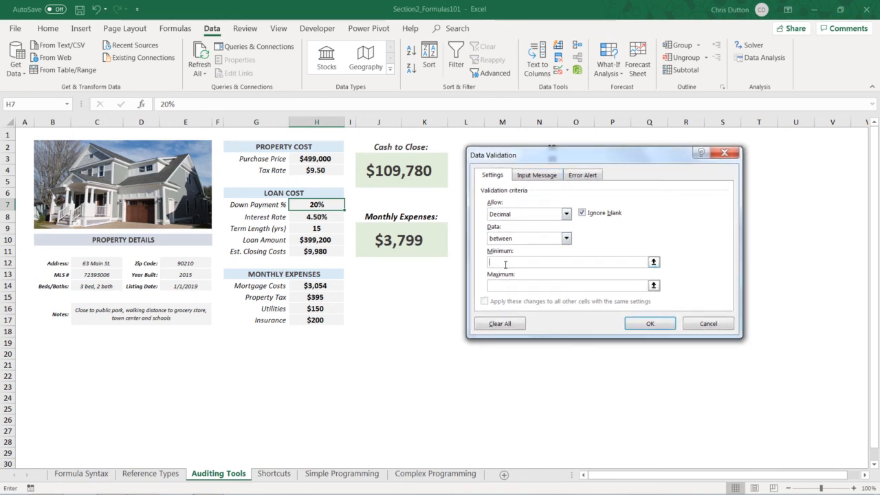
pyautogui.write('0')
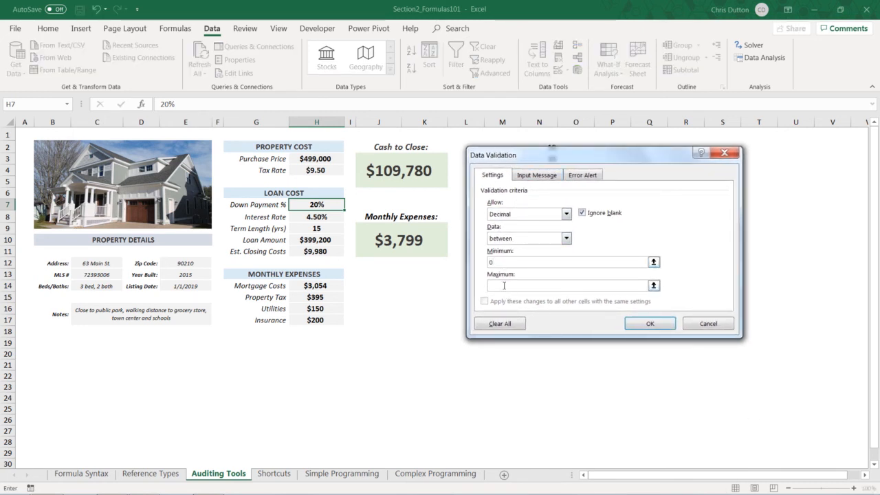
pyautogui.write('1')
# - Give the down payment validation a Stop alert titled "I'm disappointed in you" with a message asking for a value between 0 and 1, and apply it
pyautogui.click(582, 176)
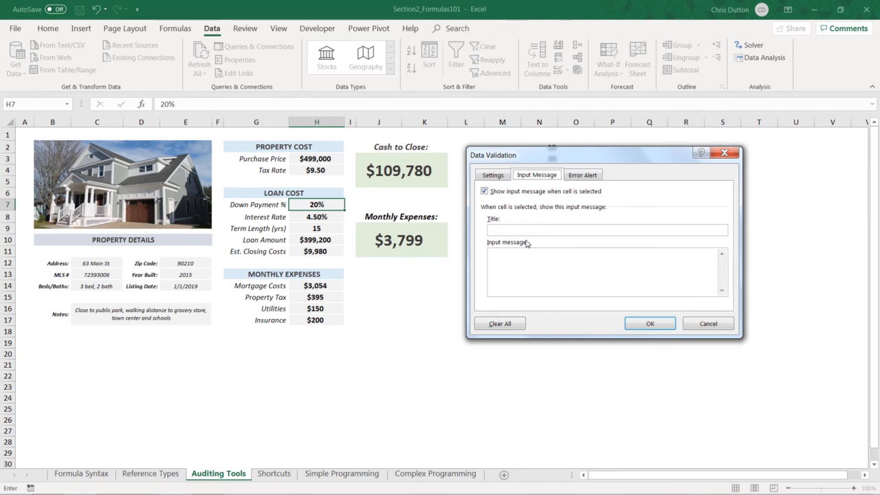
pyautogui.click(588, 178)
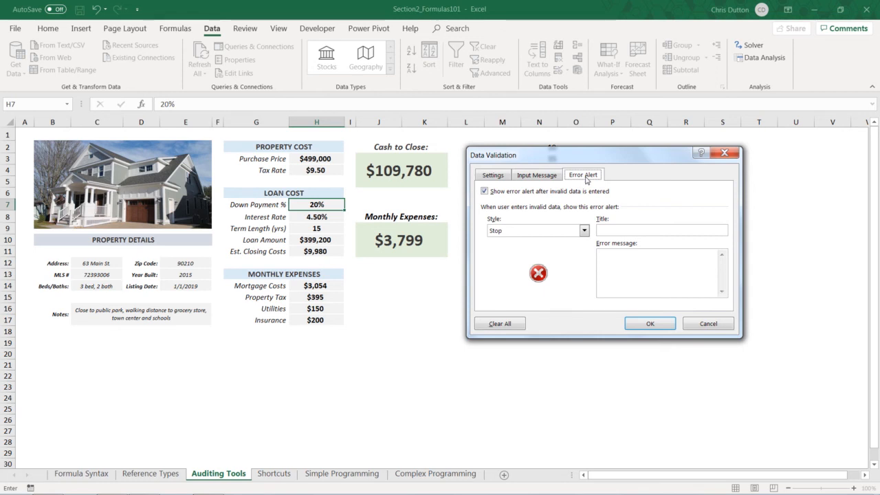
pyautogui.click(605, 229)
pyautogui.write("I'm disappointed in you")
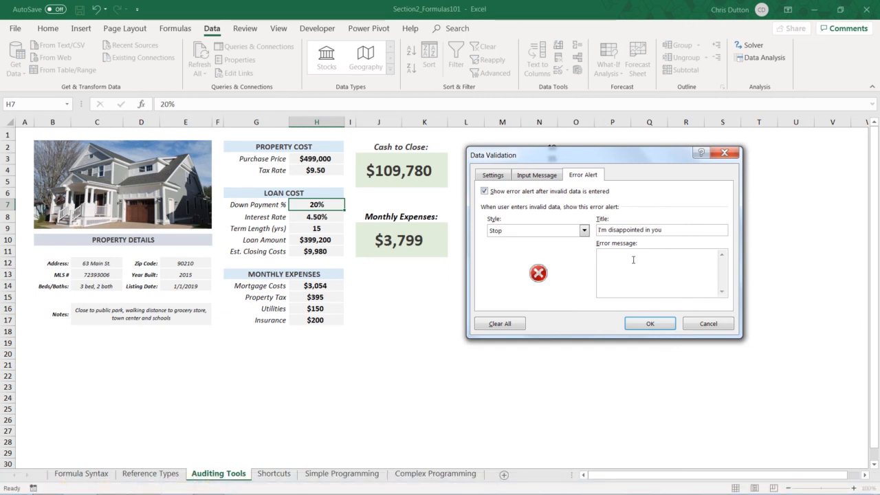
pyautogui.write('ter a value between 0 and 1')
pyautogui.click(650, 323)
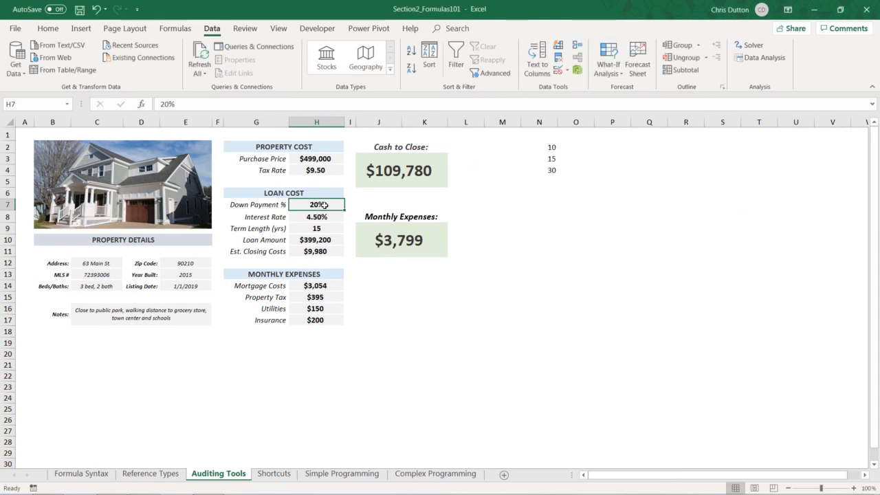
# - Test the Down Payment % cell with valid entries, first 10% and then 80%
pyautogui.write('10')
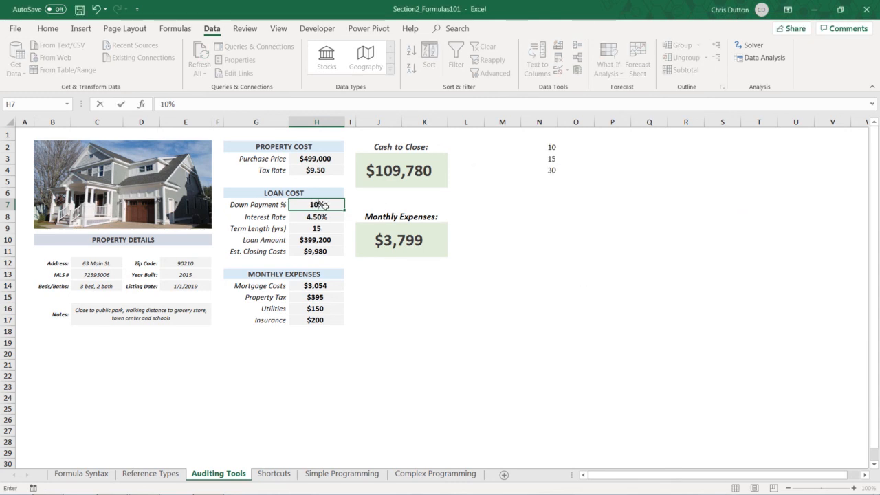
pyautogui.press('Return')
pyautogui.click(325, 206)
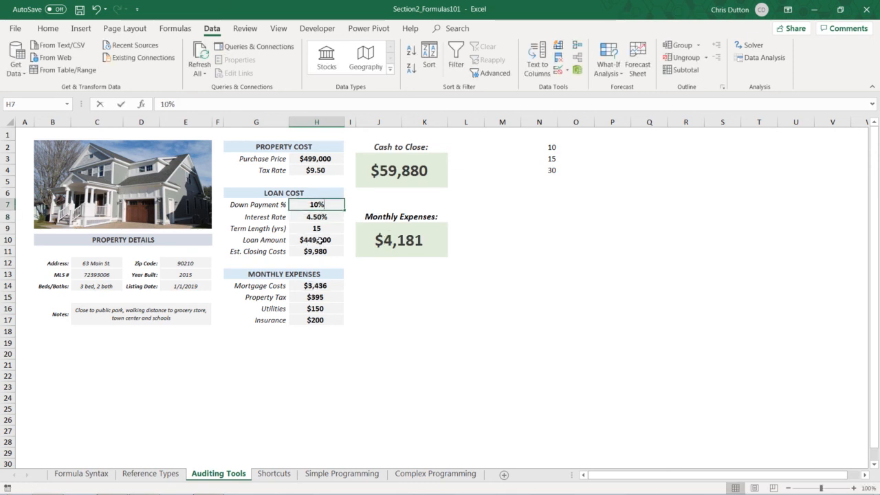
pyautogui.write('80')
pyautogui.press('Return')
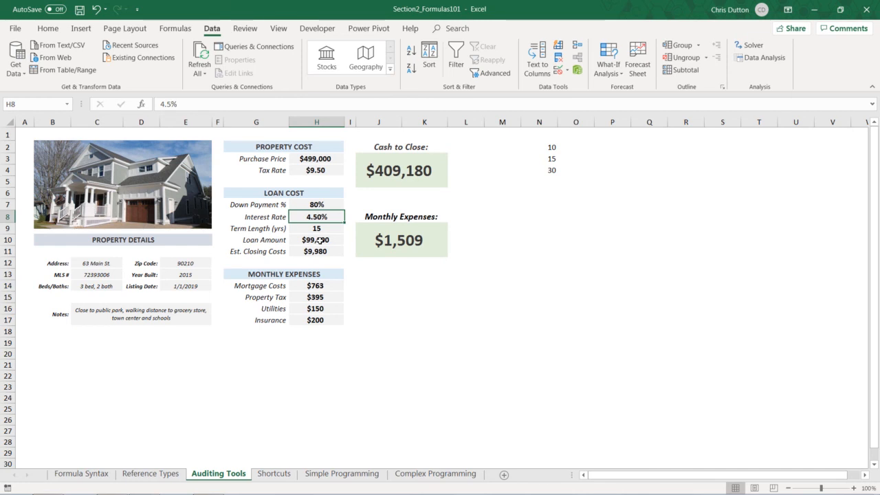
# - Try to enter 120% as the down payment and move the error alert clear of the calculator's results
pyautogui.click(314, 205)
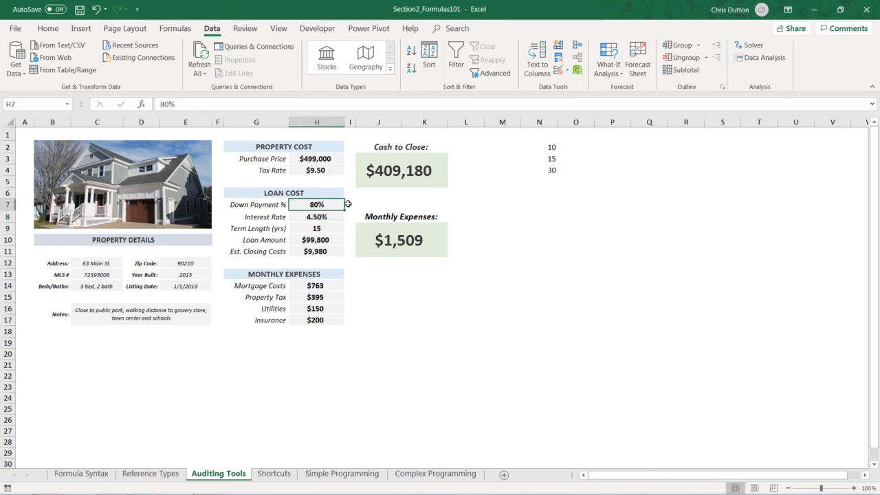
pyautogui.write('120')
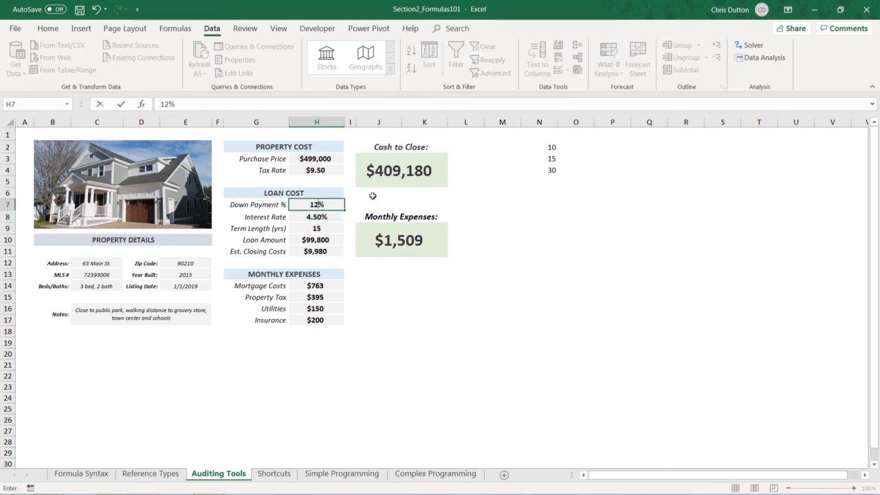
pyautogui.press('Return')
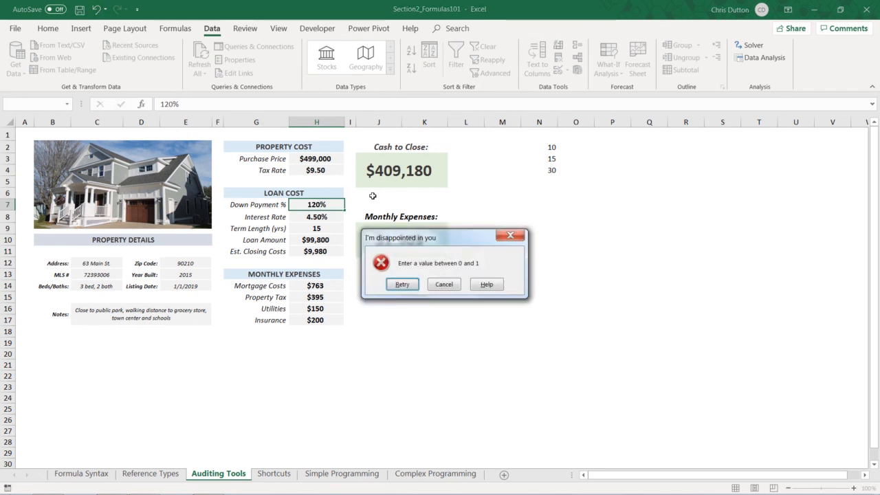
pyautogui.moveTo(430, 237); pyautogui.dragTo(526, 218)
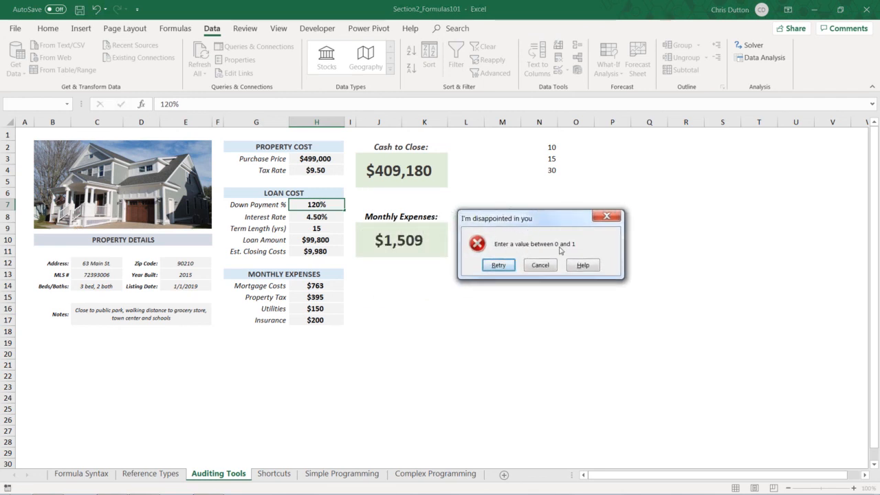
# - Retry the rejected down payment entry with 20%
pyautogui.click(498, 266)
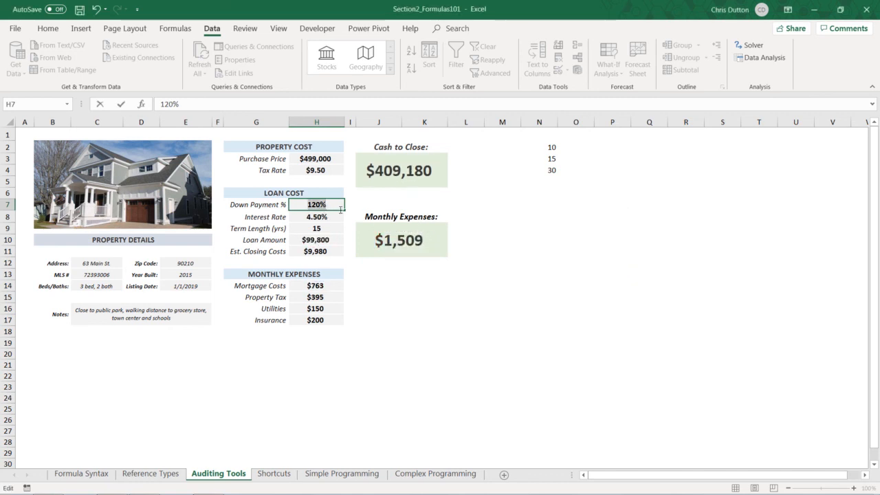
pyautogui.write('20')
pyautogui.press('Return')
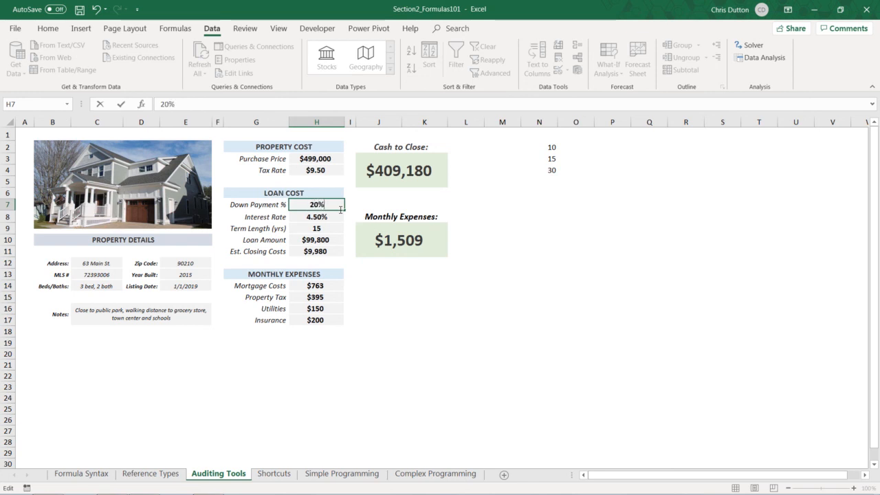